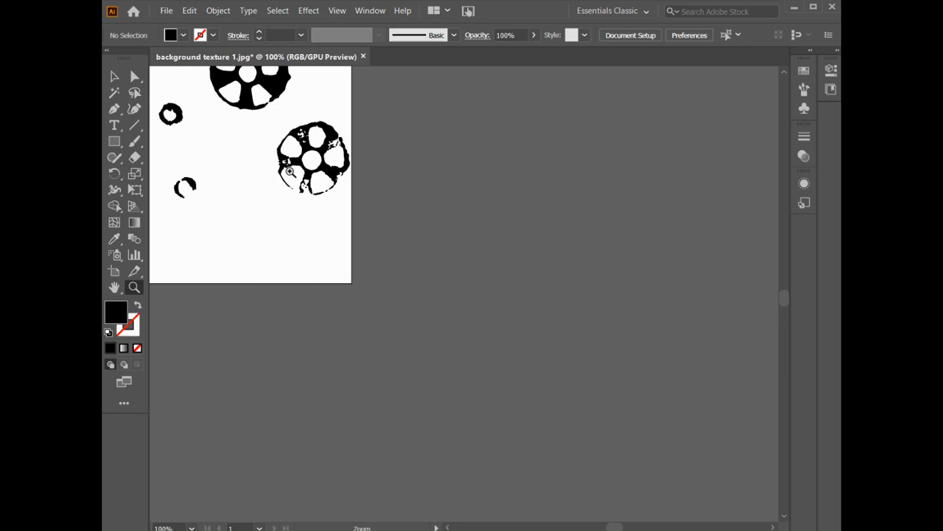
# Fit the artboard in view and inspect the large ring's anchor points with the Direct Selection tool
pyautogui.hotkey('ctrl', '0')
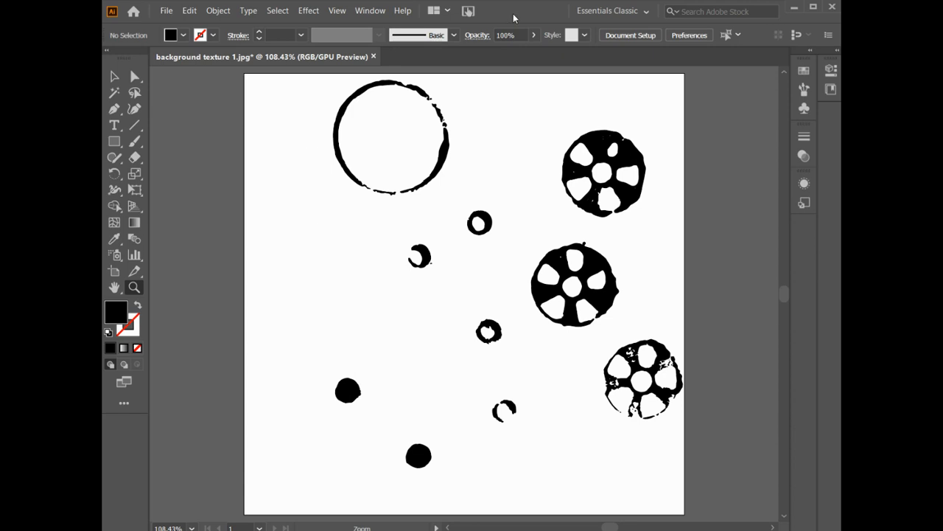
pyautogui.click(110, 80)
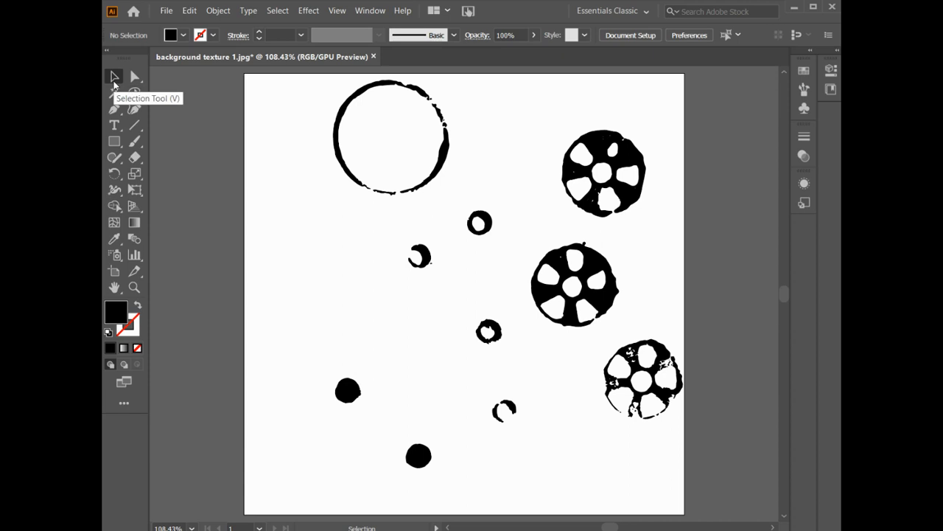
pyautogui.click(351, 107)
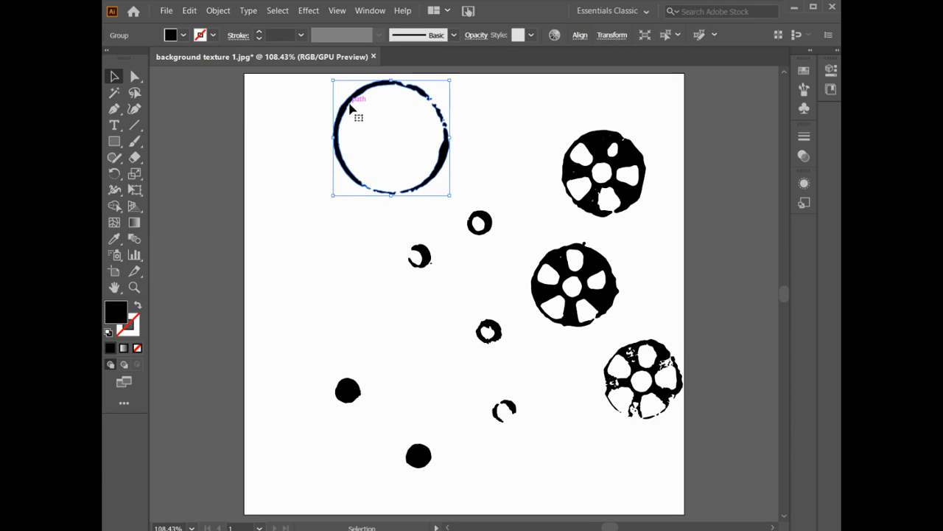
pyautogui.click(138, 83)
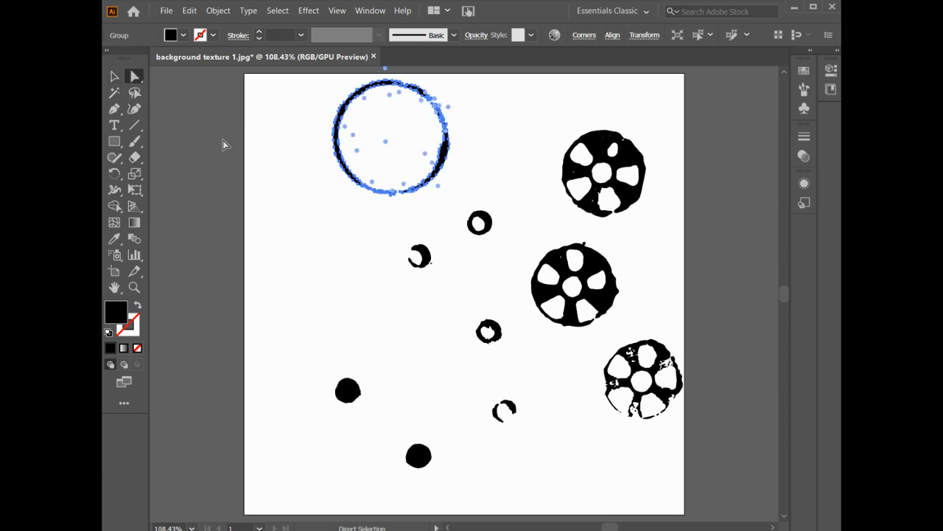
pyautogui.click(279, 141)
pyautogui.click(343, 123)
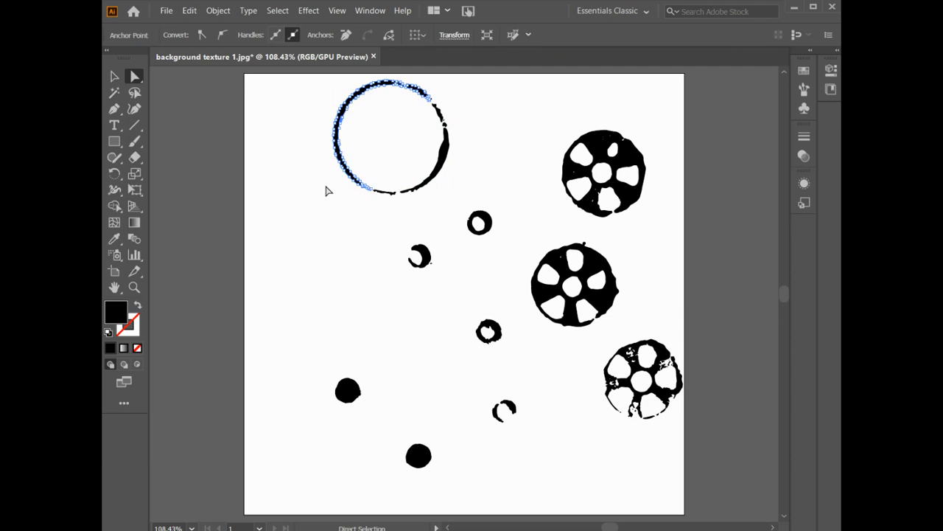
pyautogui.click(366, 188)
pyautogui.click(382, 234)
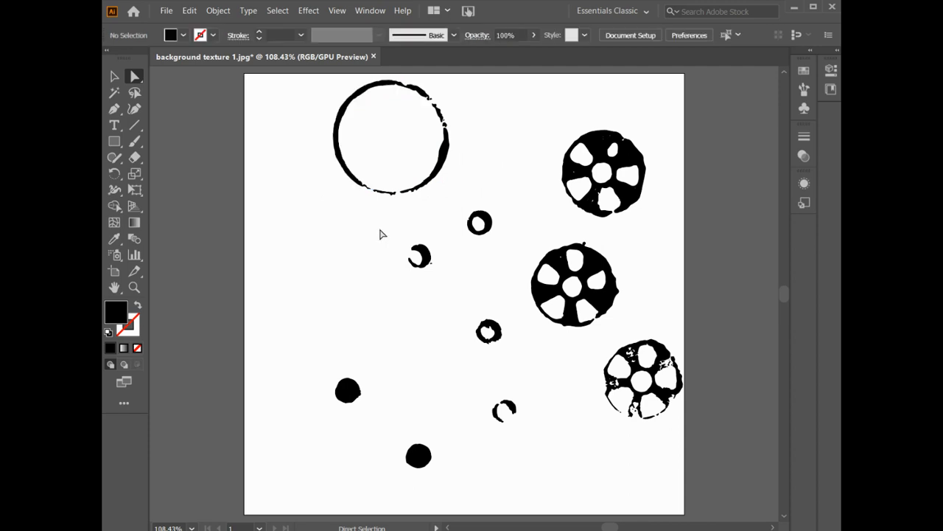
# Zoom in on the small crescent and inspect its paths and anchor points, then fit the artboard back in view
pyautogui.click(134, 291)
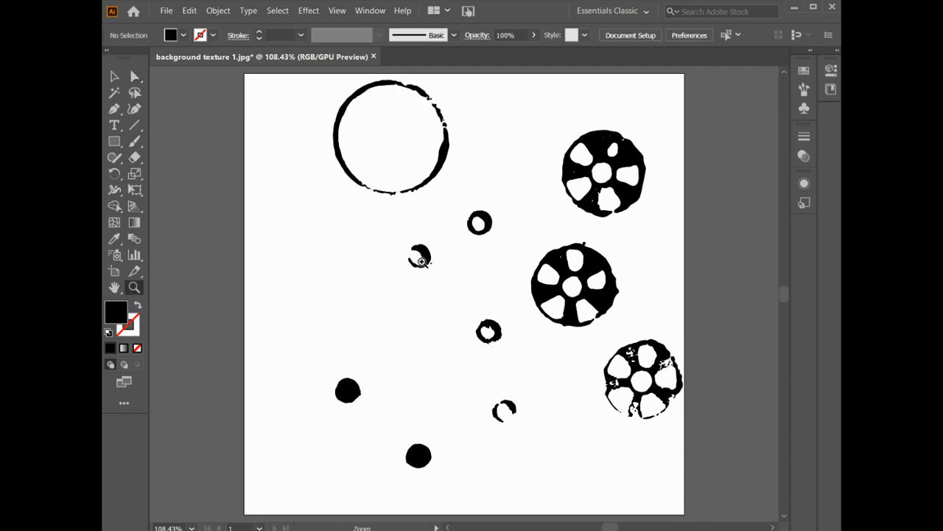
pyautogui.click(420, 258)
pyautogui.click(507, 267)
pyautogui.click(453, 341)
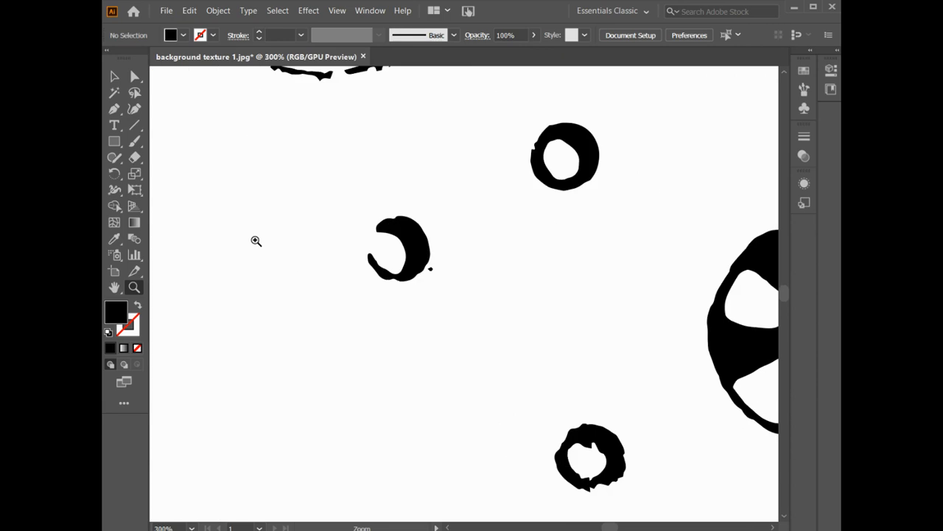
pyautogui.click(116, 78)
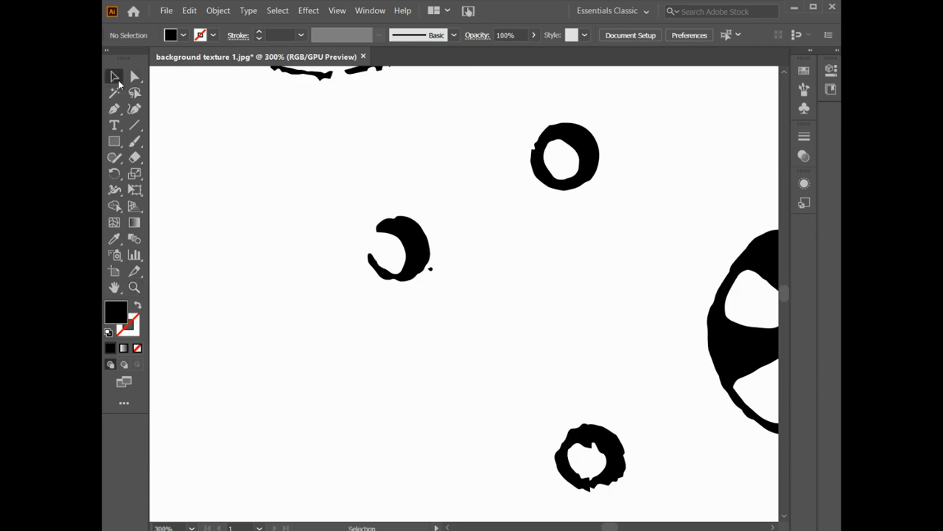
pyautogui.click(416, 248)
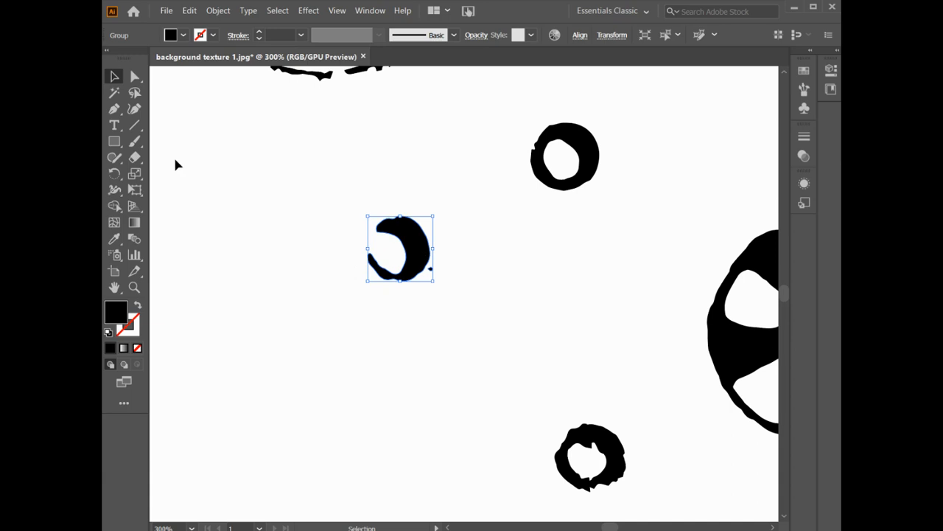
pyautogui.click(134, 77)
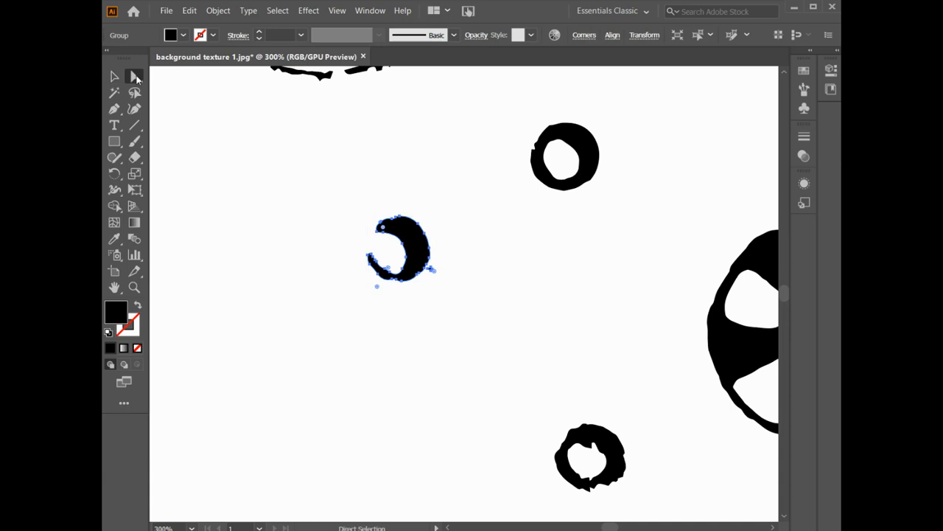
pyautogui.click(425, 327)
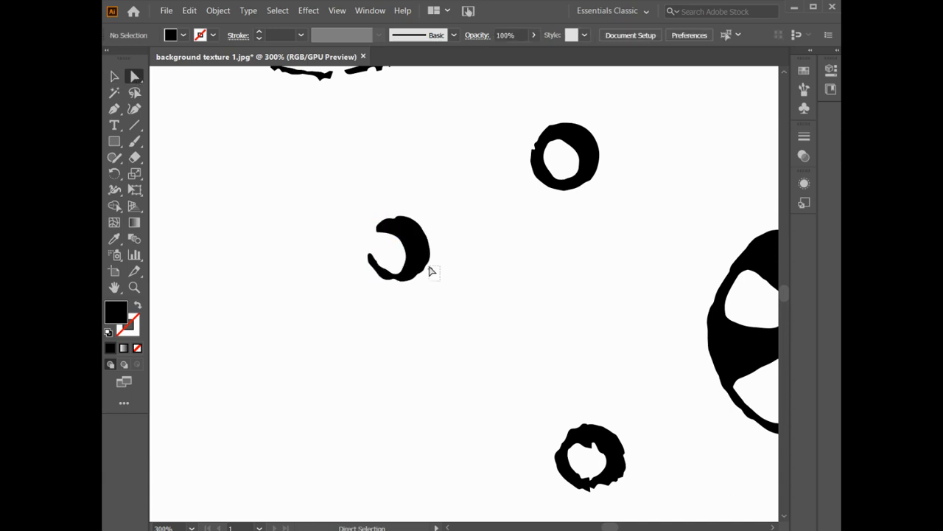
pyautogui.click(430, 269)
pyautogui.click(452, 341)
pyautogui.hotkey('ctrl', '0')
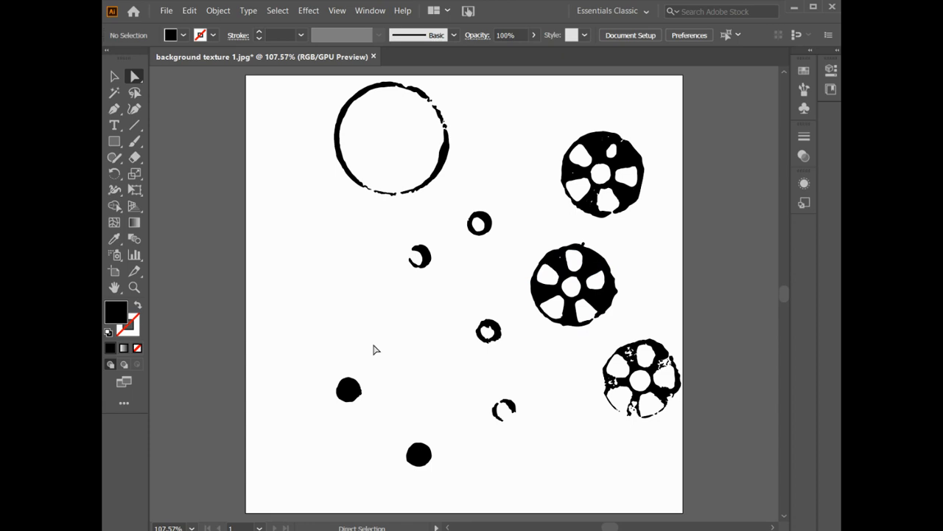
# Try selecting the large ring with a marquee and the top-right gear with the Lasso tool
pyautogui.click(113, 77)
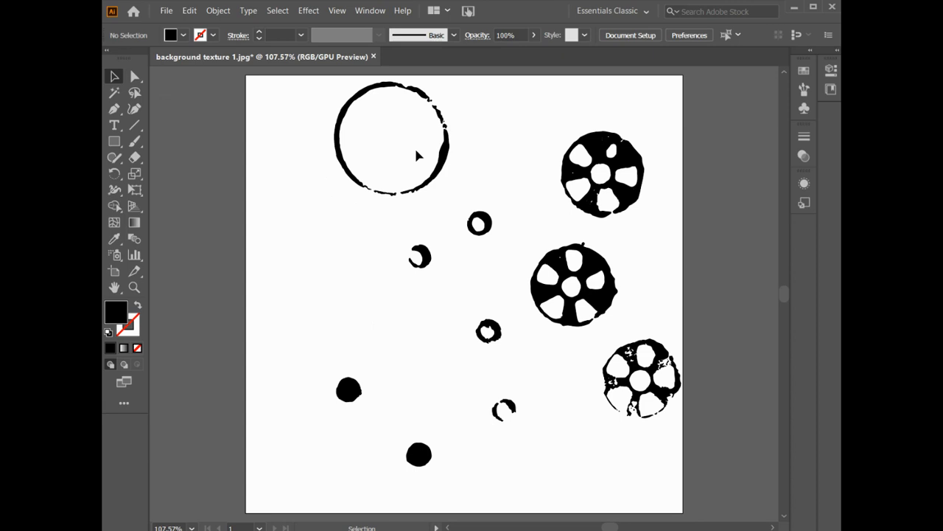
pyautogui.moveTo(314, 76); pyautogui.dragTo(456, 213)
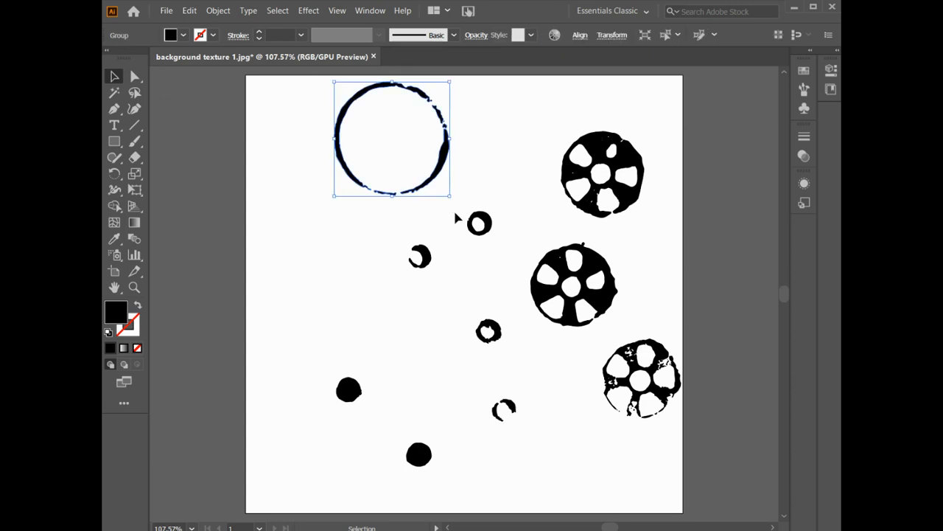
pyautogui.click(134, 92)
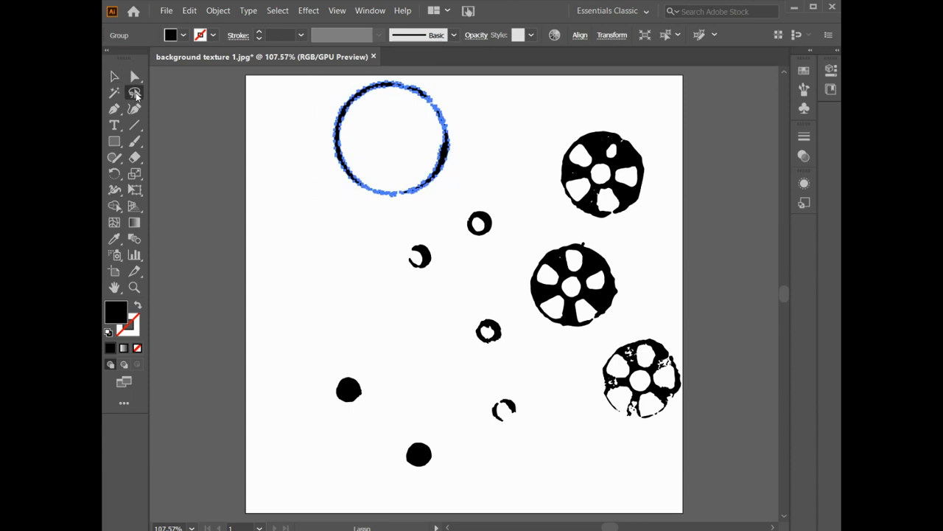
pyautogui.rightClick(526, 206)
pyautogui.click(339, 244)
pyautogui.moveTo(550, 204)
pyautogui.mouseDown()
pyautogui.moveTo(550, 162)
pyautogui.moveTo(569, 127)
pyautogui.moveTo(621, 119)
pyautogui.moveTo(659, 172)
pyautogui.moveTo(646, 223)
pyautogui.moveTo(578, 219)
pyautogui.moveTo(546, 197)
pyautogui.mouseUp()
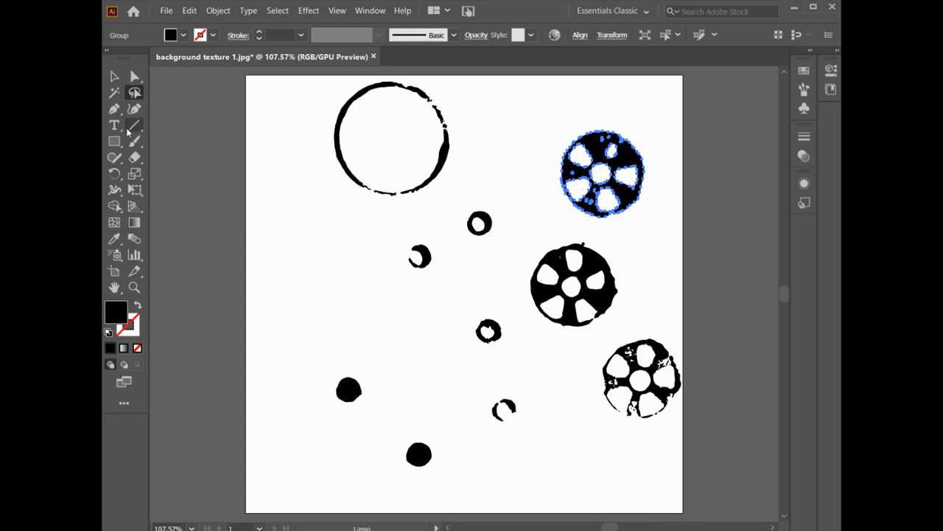
# Copy and paste the large ring, move the copy to the left and scale it up to about twice its size
pyautogui.click(118, 78)
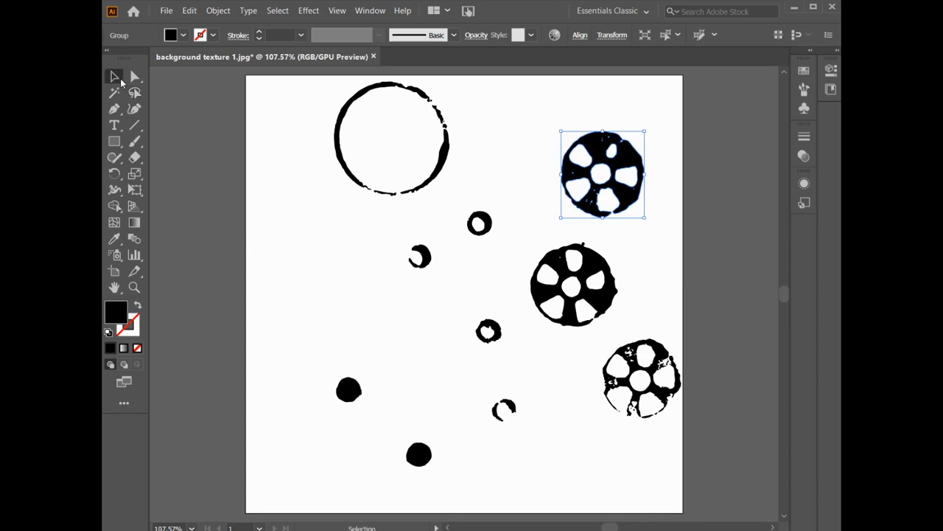
pyautogui.click(337, 147)
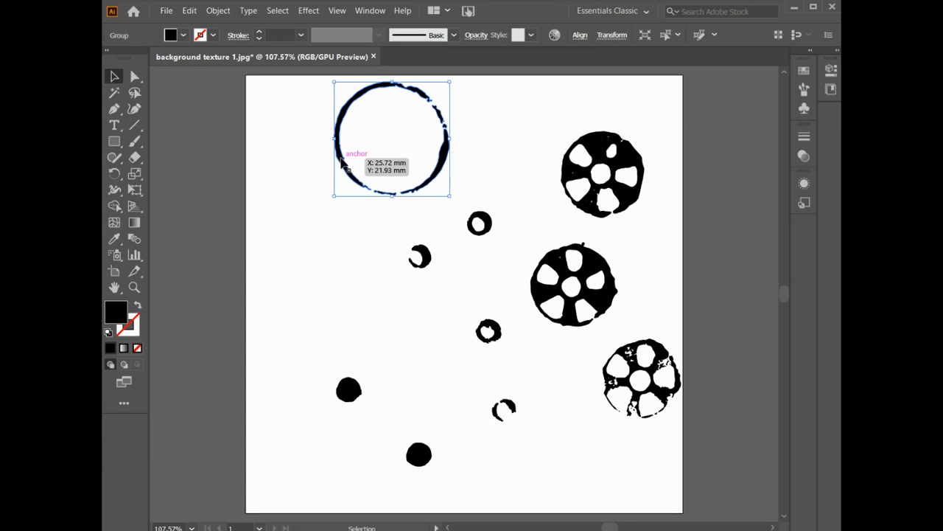
pyautogui.press('a')
pyautogui.press('v')
pyautogui.hotkey('ctrl', 'c')
pyautogui.hotkey('ctrl', 'v')
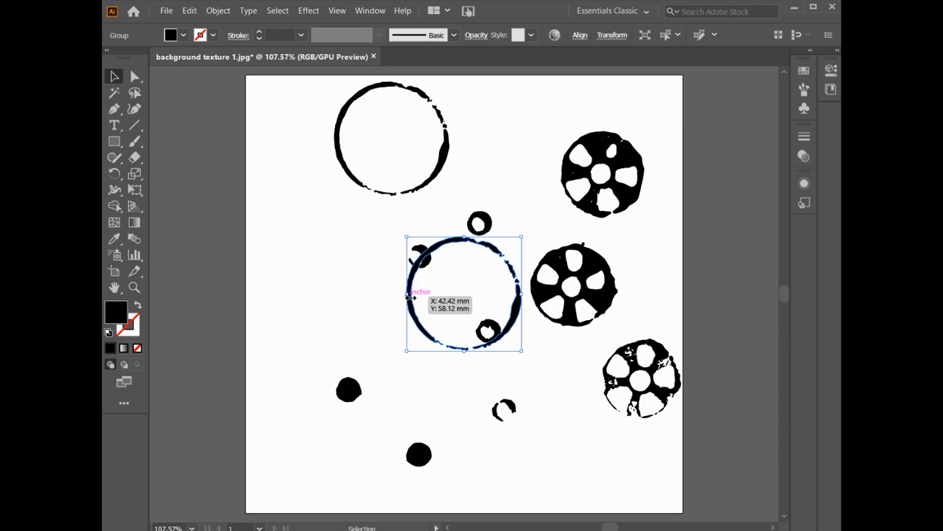
pyautogui.moveTo(410, 283); pyautogui.dragTo(278, 258)
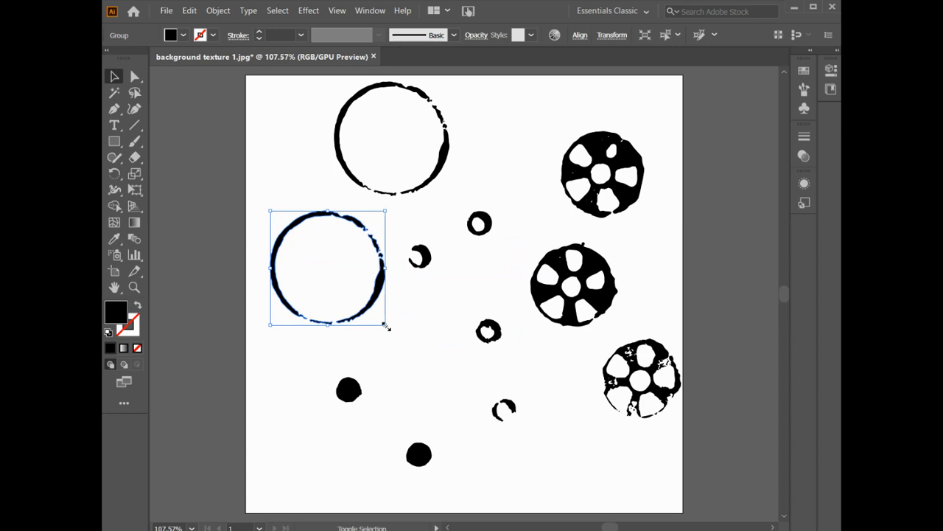
pyautogui.moveTo(384, 325); pyautogui.dragTo(541, 447)
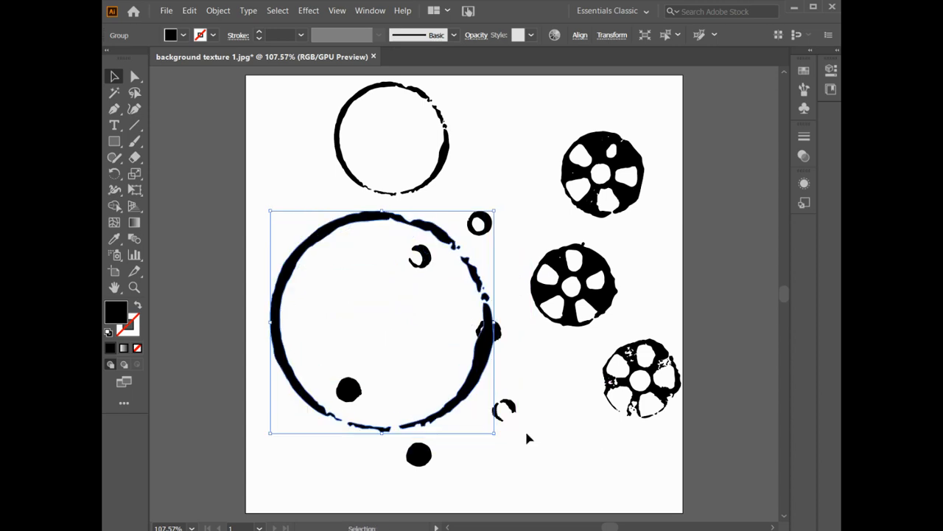
# Drag a copy of the enlarged ring to the lower right and shrink it slightly
pyautogui.moveTo(480, 382); pyautogui.dragTo(633, 439)
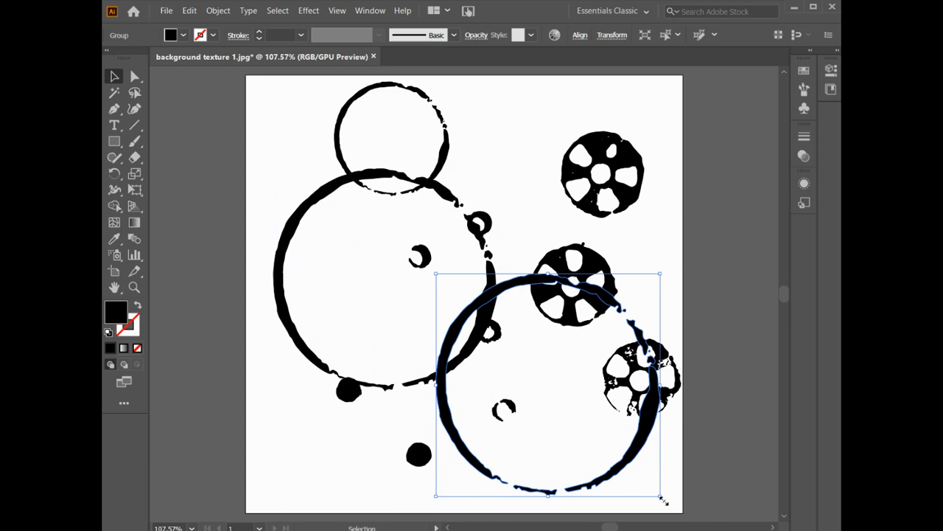
pyautogui.moveTo(660, 495); pyautogui.dragTo(583, 448)
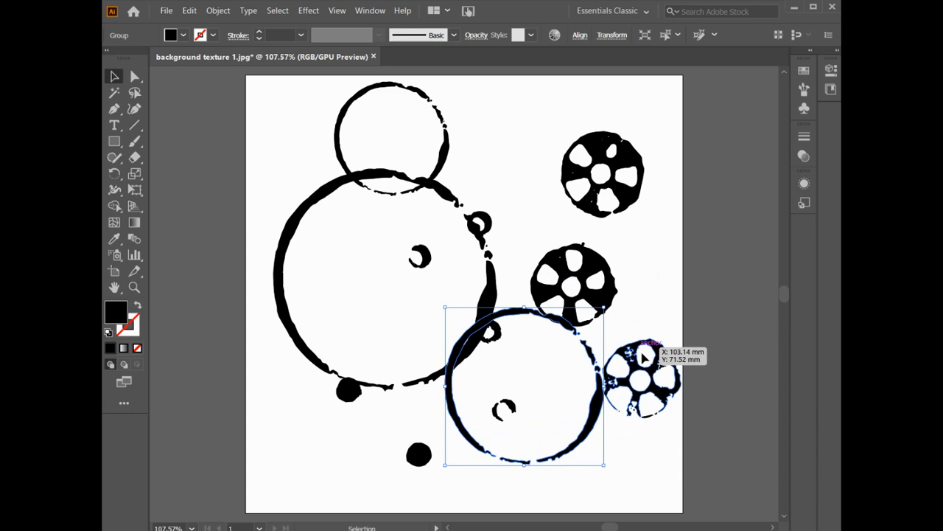
# Copy and paste the top-right gear, enlarge the copy and move it to the artboard's lower left
pyautogui.click(595, 183)
pyautogui.hotkey('ctrl', 'c')
pyautogui.hotkey('ctrl', 'v')
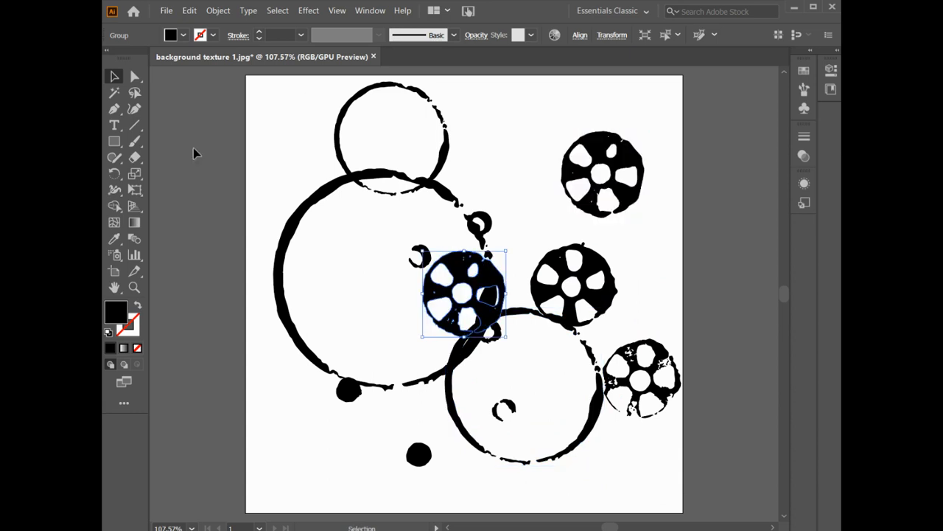
pyautogui.moveTo(506, 258); pyautogui.dragTo(573, 163)
pyautogui.click(366, 236)
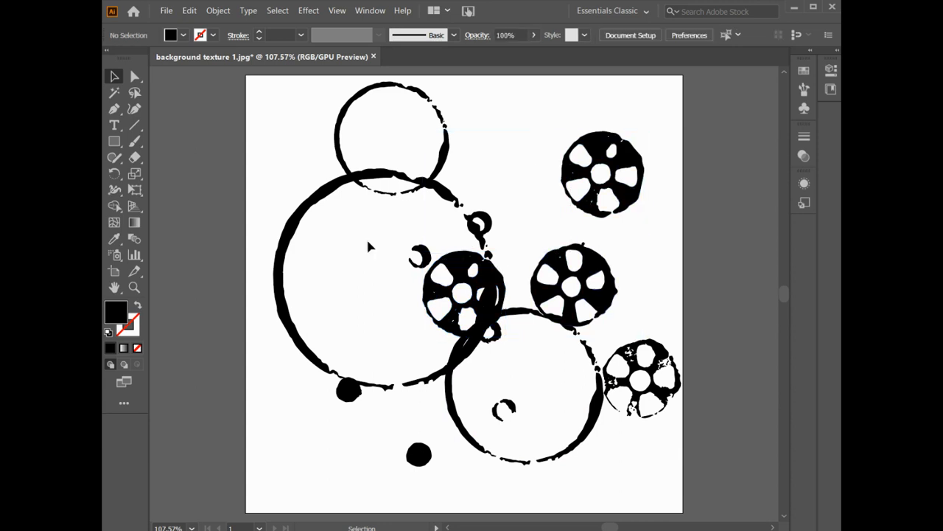
pyautogui.click(441, 271)
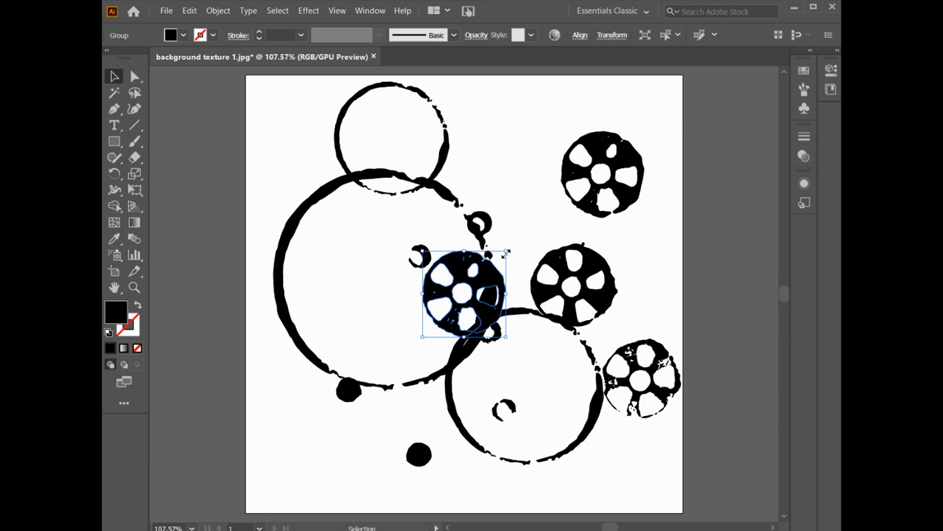
pyautogui.moveTo(505, 252); pyautogui.dragTo(558, 197)
pyautogui.moveTo(528, 274); pyautogui.dragTo(390, 374)
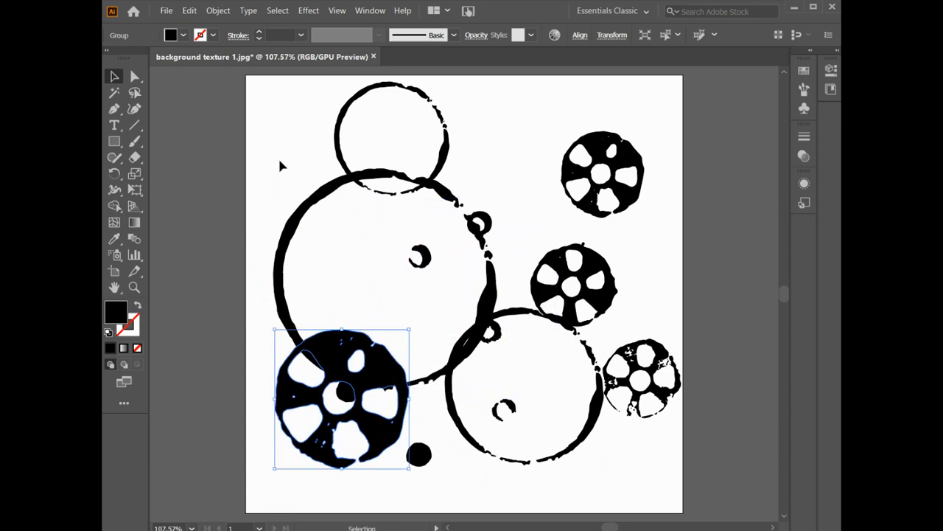
# Move the enlarged ring up toward the top and move a small ring inside the lower-right ring
pyautogui.moveTo(446, 200); pyautogui.dragTo(474, 131)
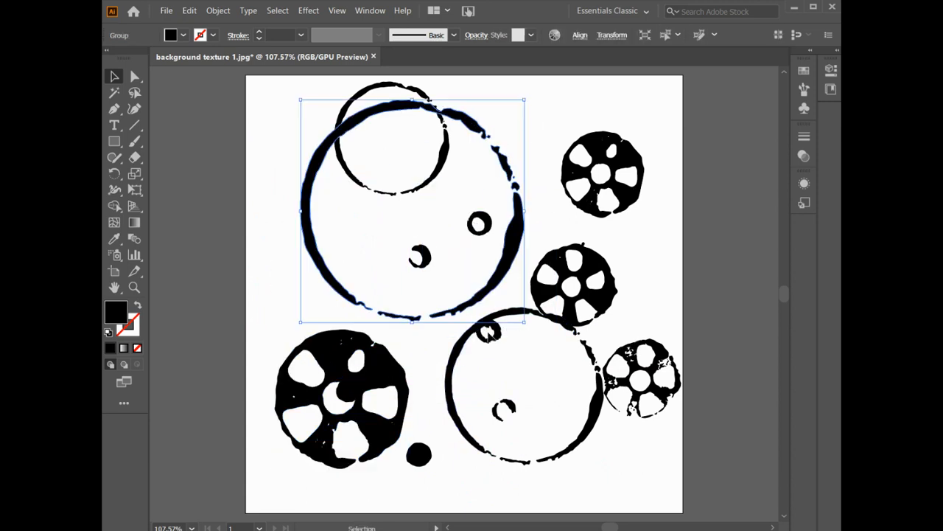
pyautogui.click(488, 332)
pyautogui.moveTo(489, 331); pyautogui.dragTo(554, 382)
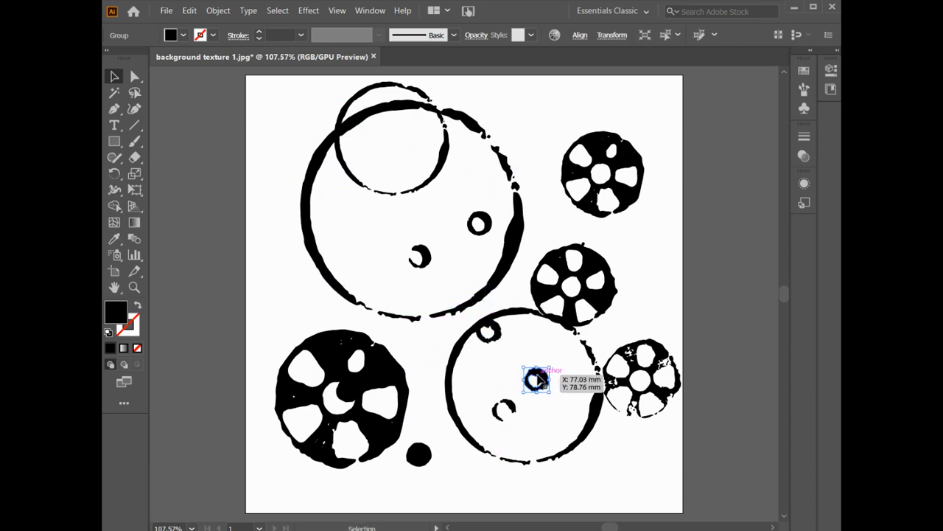
# Drag a copy of the middle-right gear inside the large ring's upper left area
pyautogui.click(560, 288)
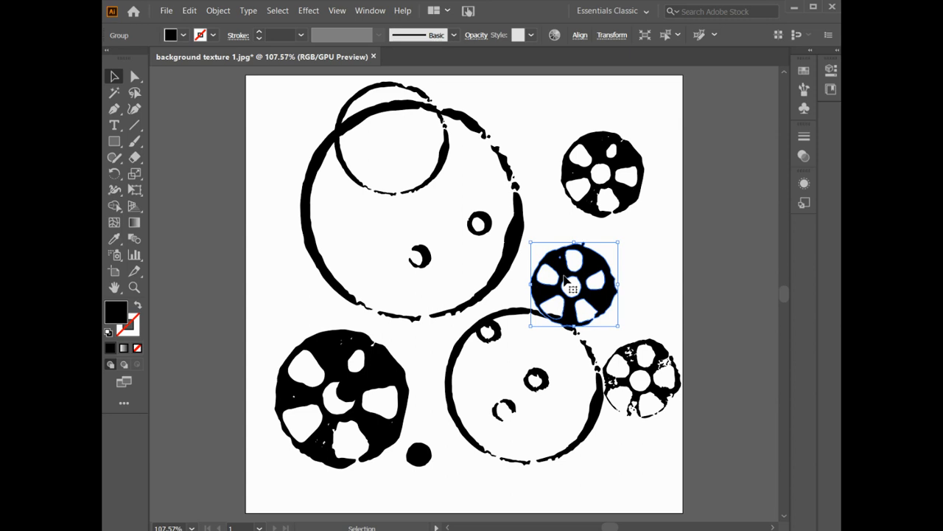
pyautogui.moveTo(565, 279); pyautogui.dragTo(380, 223)
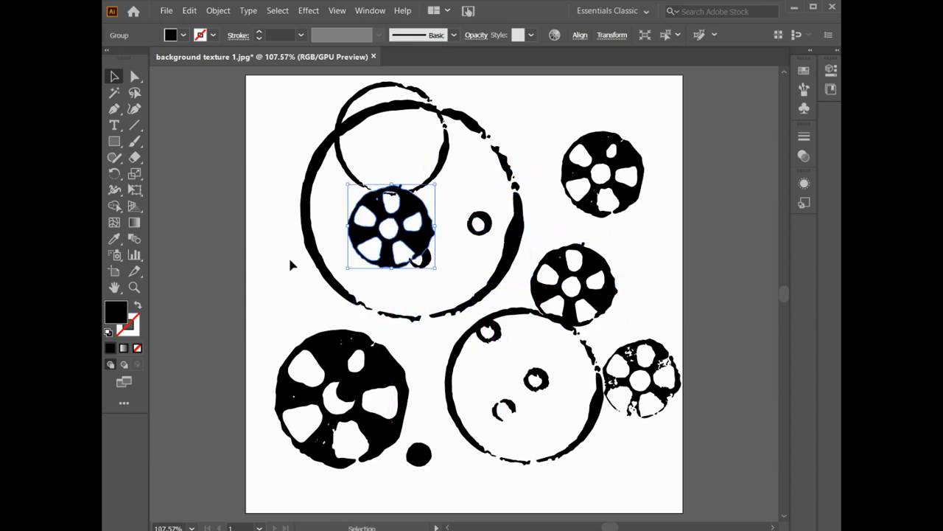